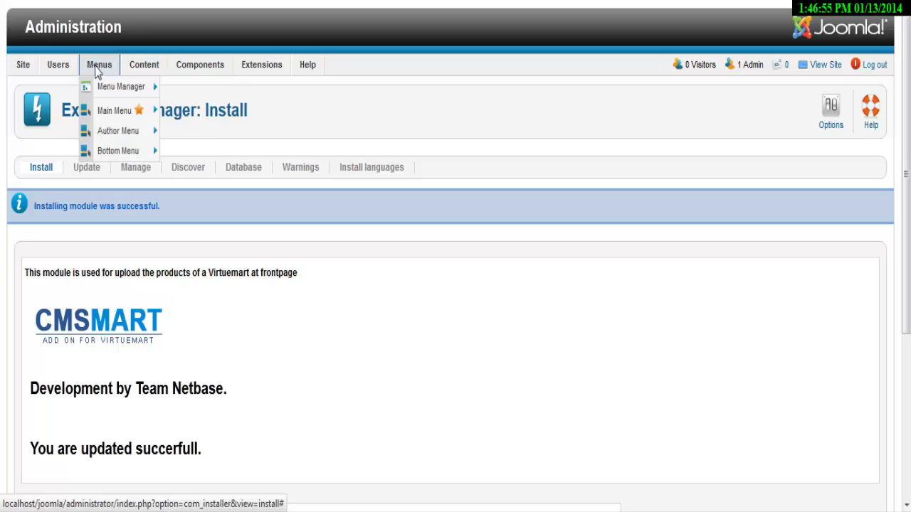
Step: Start a new item in the Main Menu with the menu item type "view upload products at frontpage"
click(112, 88)
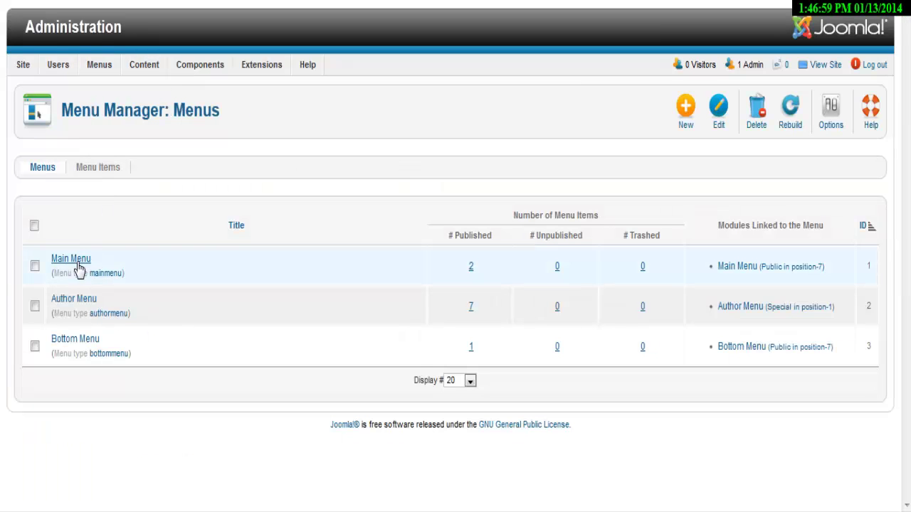
click(85, 274)
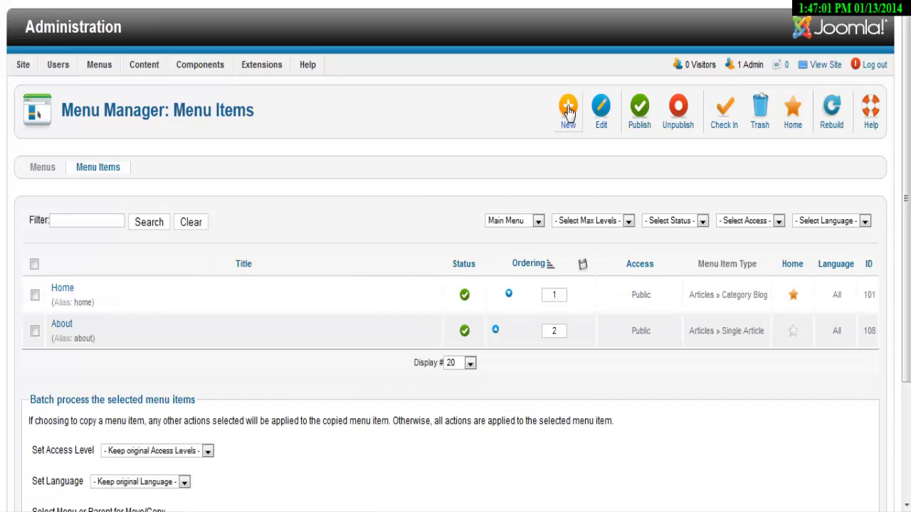
click(567, 111)
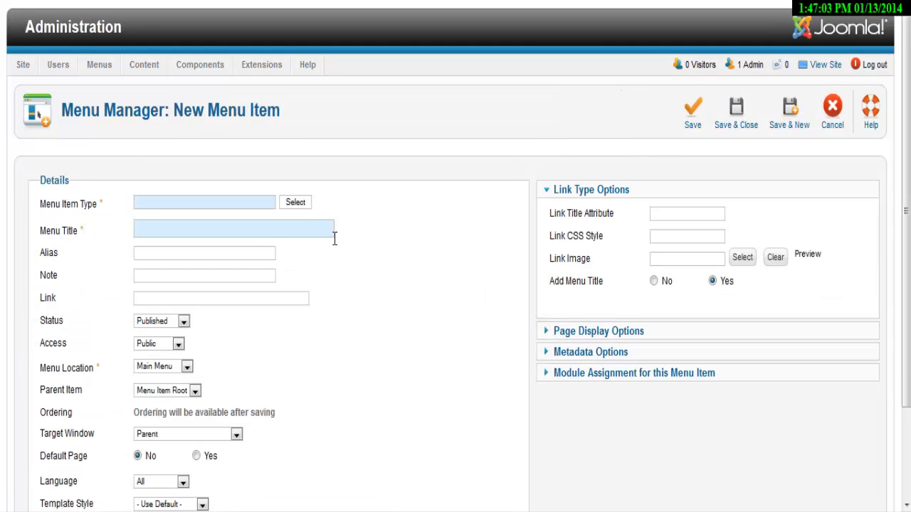
click(294, 204)
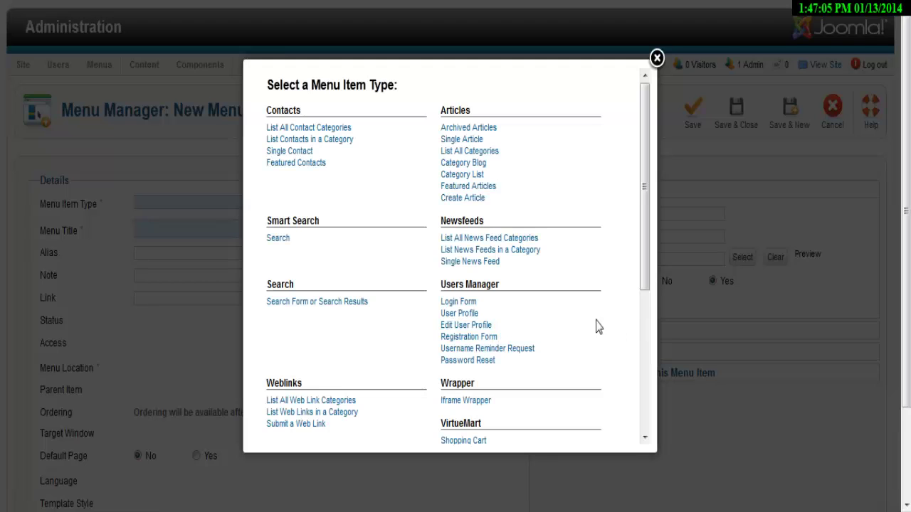
drag(647, 280, 581, 396)
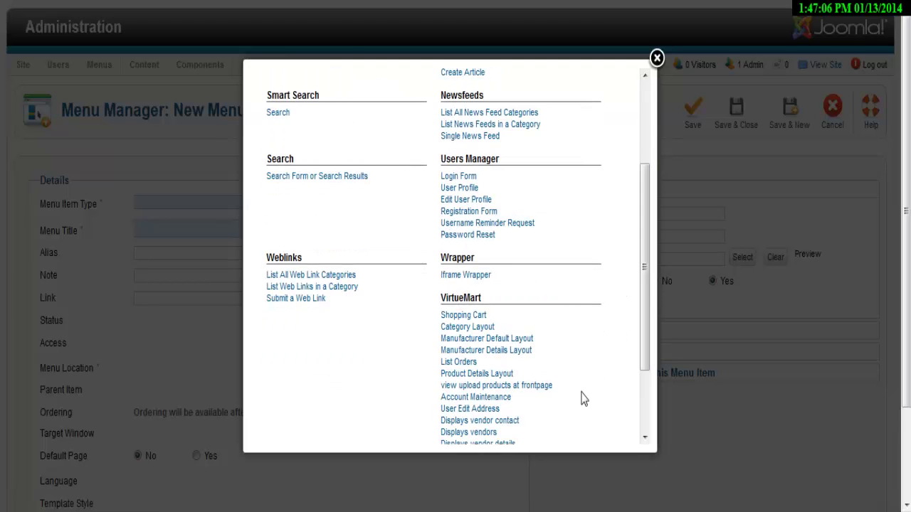
click(543, 392)
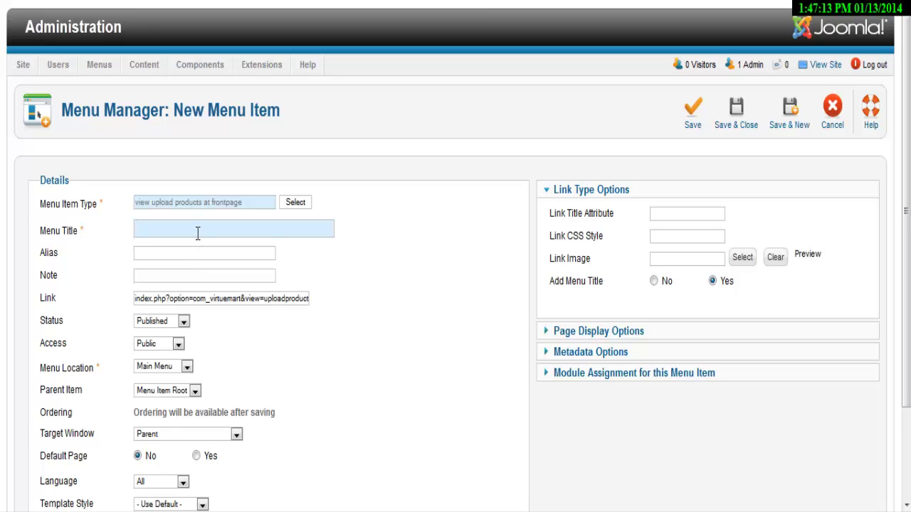
Step: Title the menu item "upload product" and save it
text(pload)
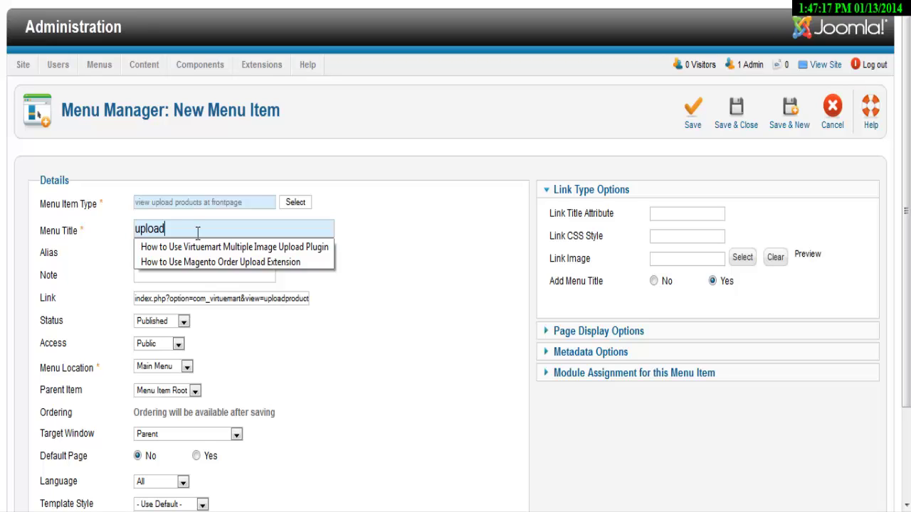
text( product)
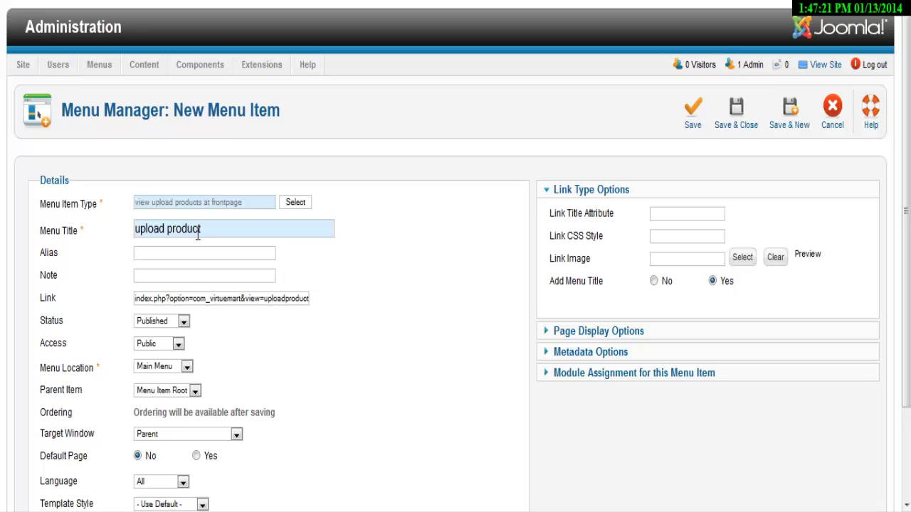
click(692, 116)
Step: Switch to the demo site's front end and examine the Upload Product menu entry, breadcrumb and product list
key(alt+Tab)
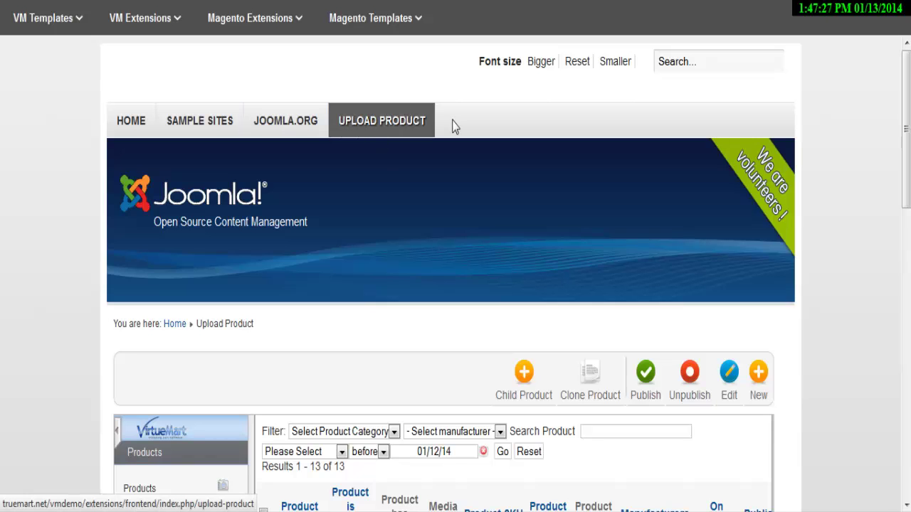
drag(451, 124, 335, 124)
click(374, 225)
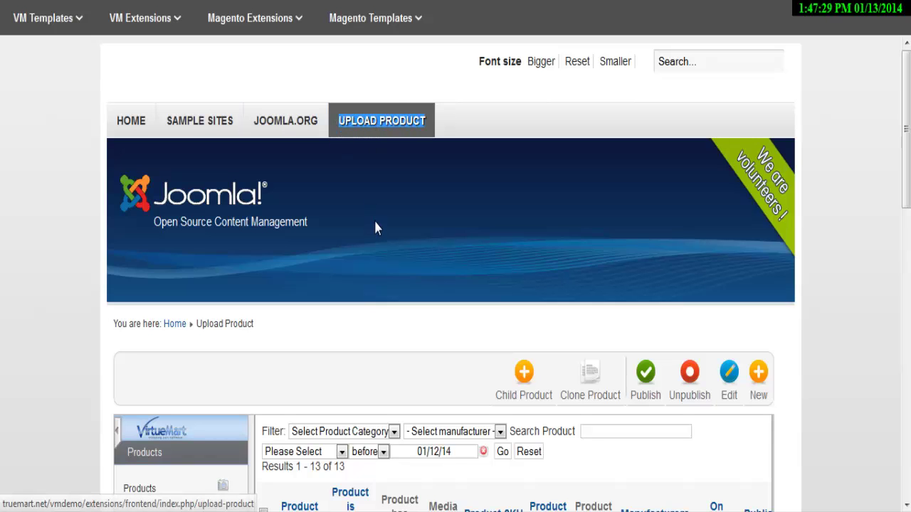
scroll(369, 223, down, 2)
scroll(254, 83, down, 2)
scroll(261, 77, up, 1)
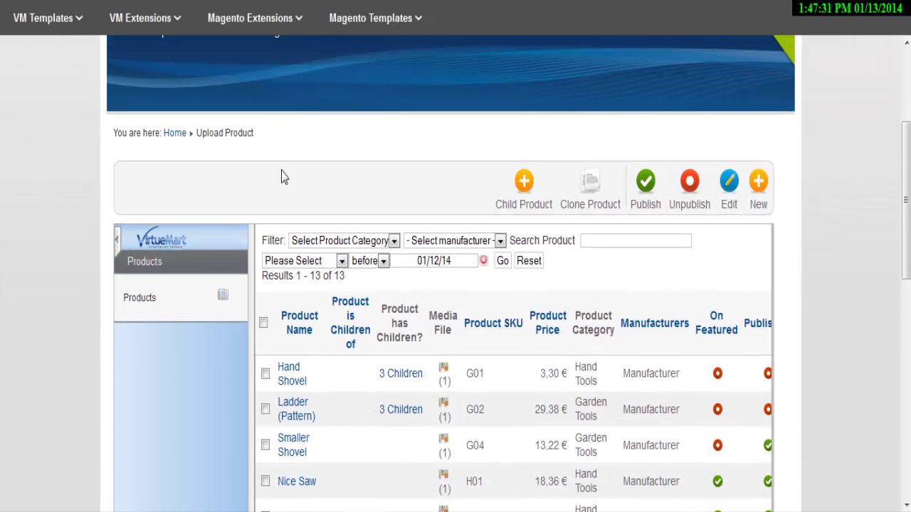
drag(247, 135, 197, 134)
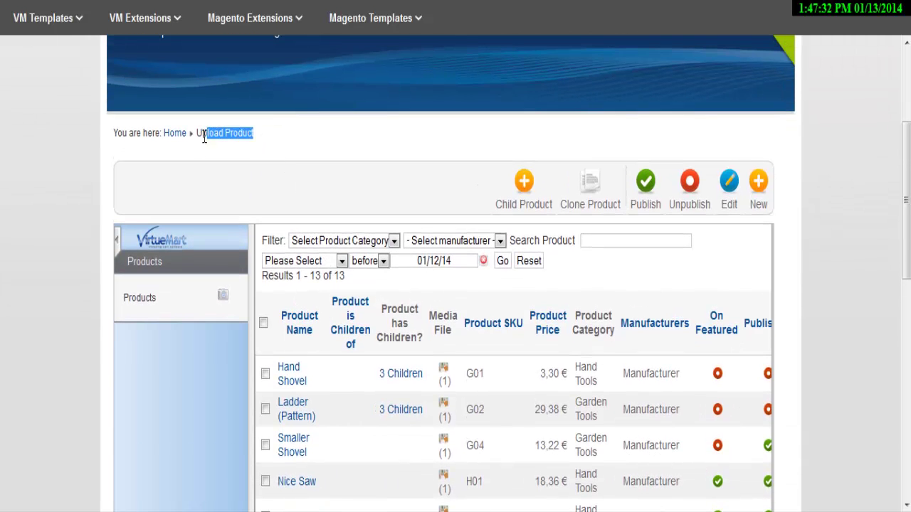
click(295, 152)
Step: Open the new product form from the Upload Product page and set the product SKU to Test_add_product
scroll(317, 152, down, 1)
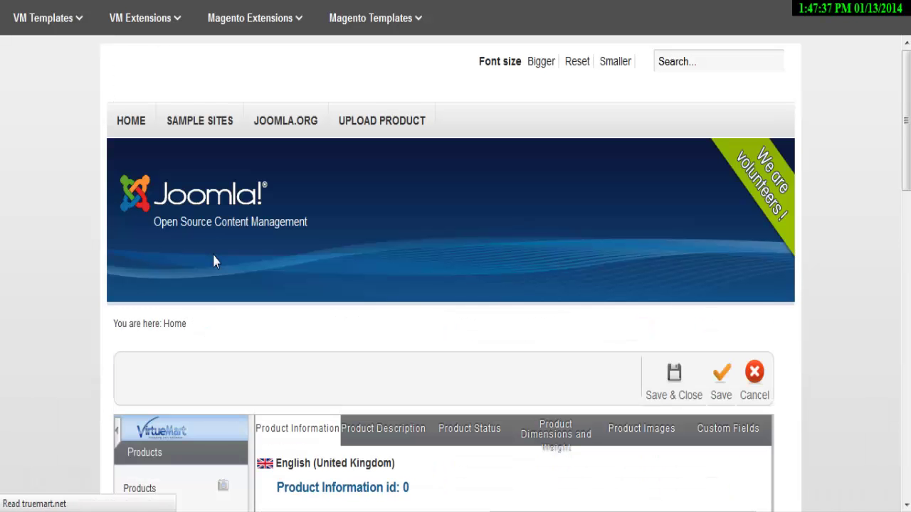
scroll(355, 231, down, 3)
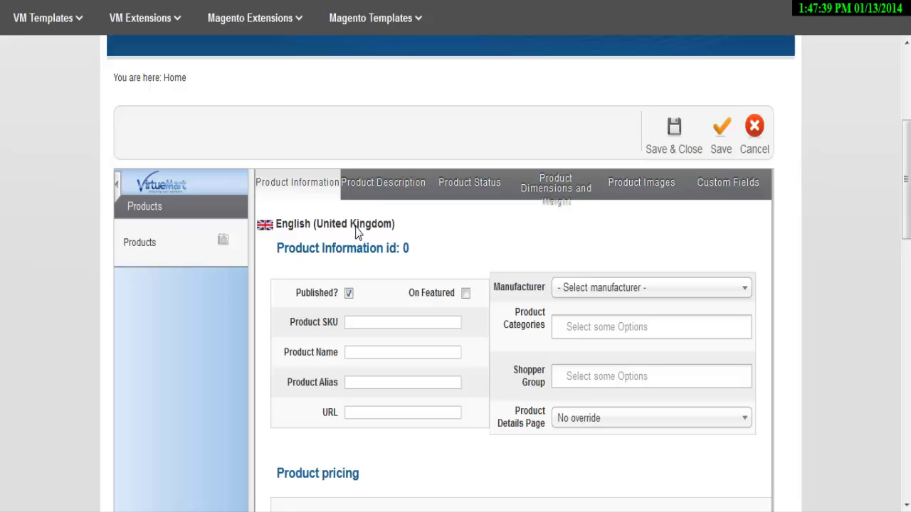
scroll(356, 232, down, 1)
click(356, 282)
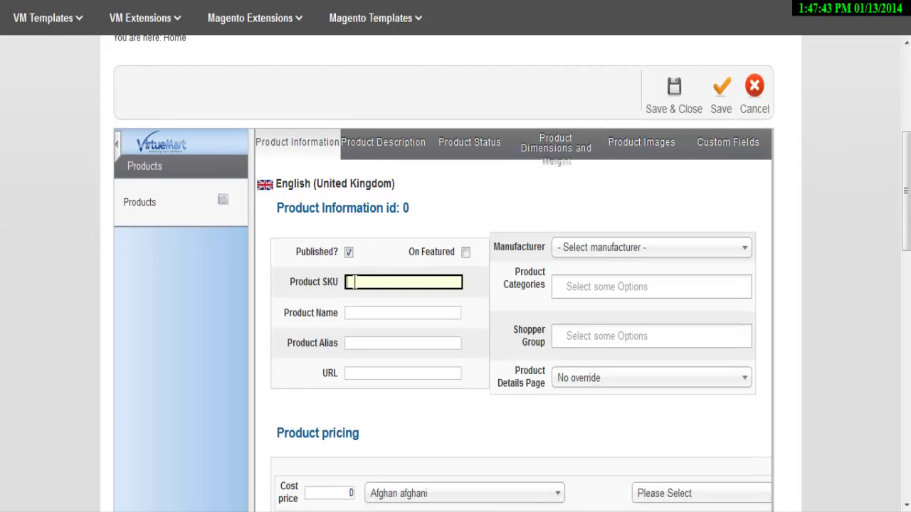
text(te)
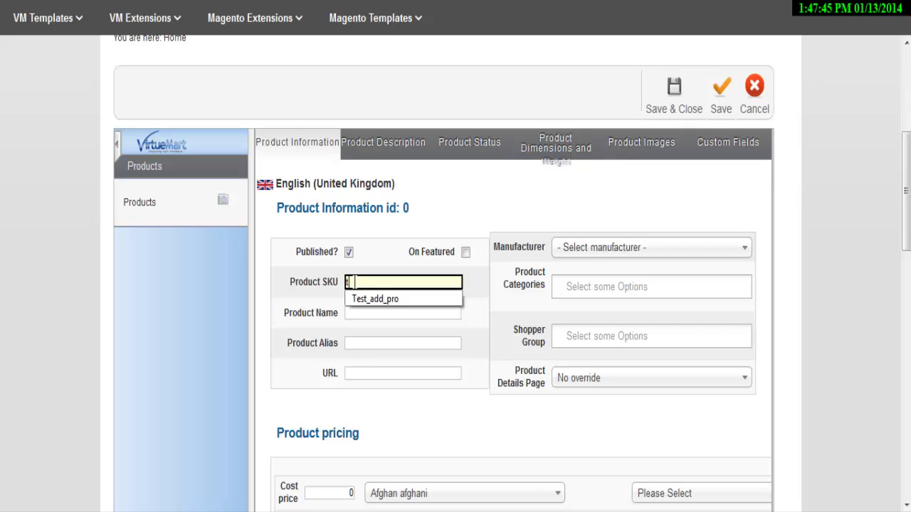
click(369, 304)
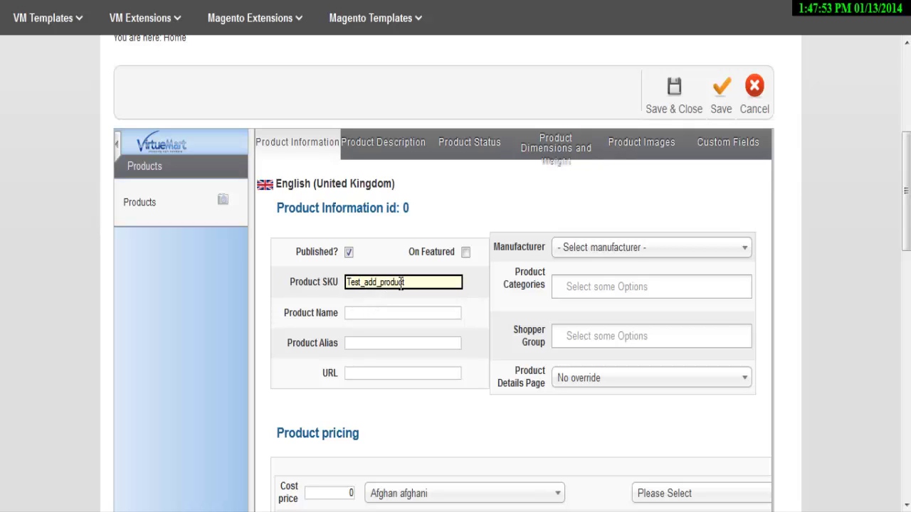
Step: Set the product name to Test_Demo_product
click(394, 312)
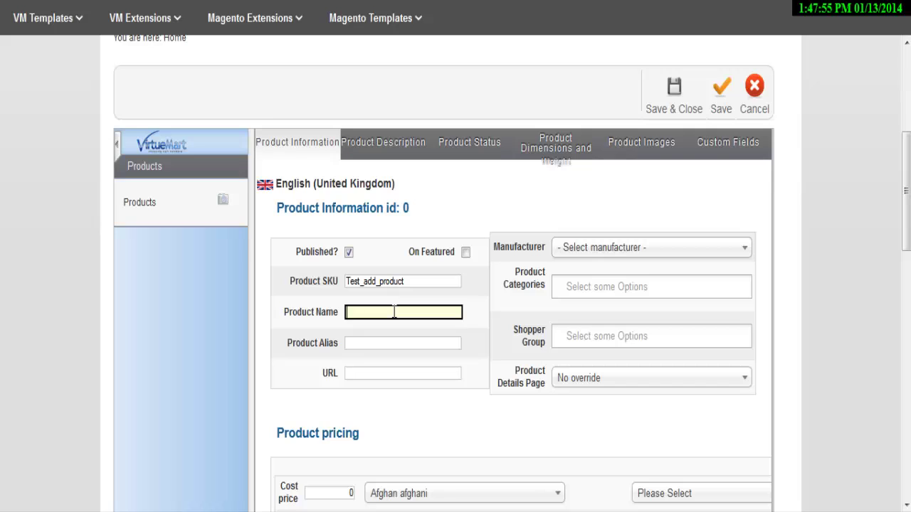
click(393, 312)
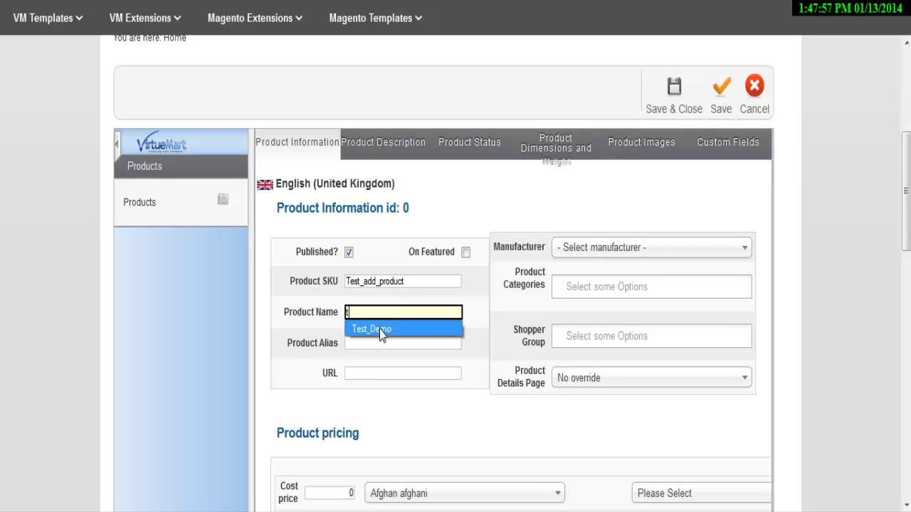
click(383, 329)
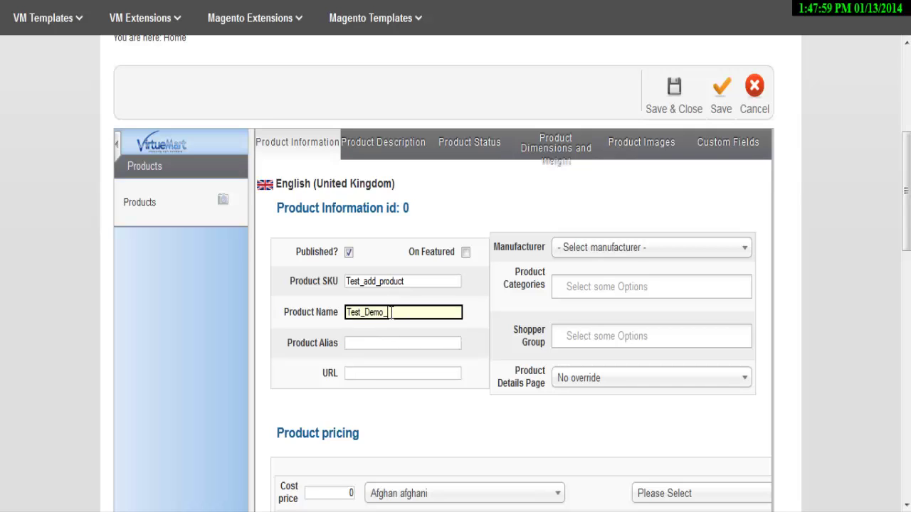
text(_product)
Step: Assign the product to the manufacturer "Manufacturer" and the category Garden Tools
click(661, 249)
click(608, 328)
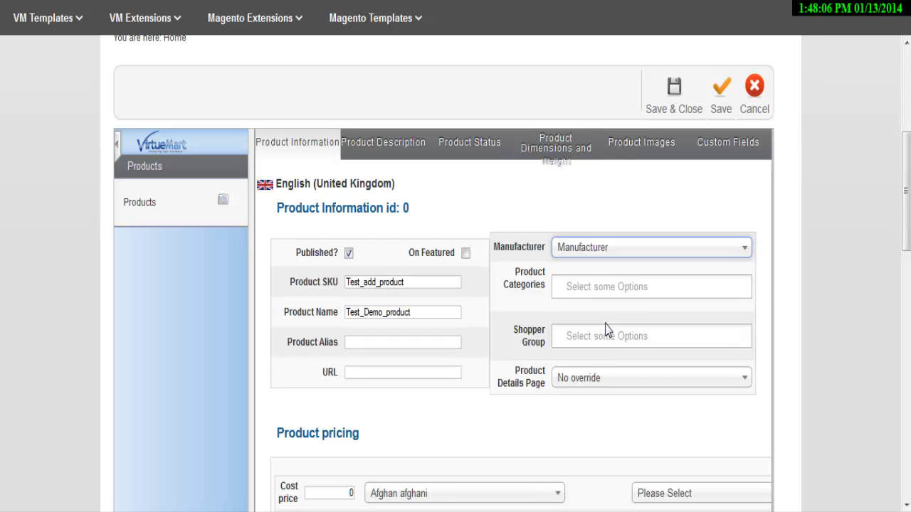
click(648, 287)
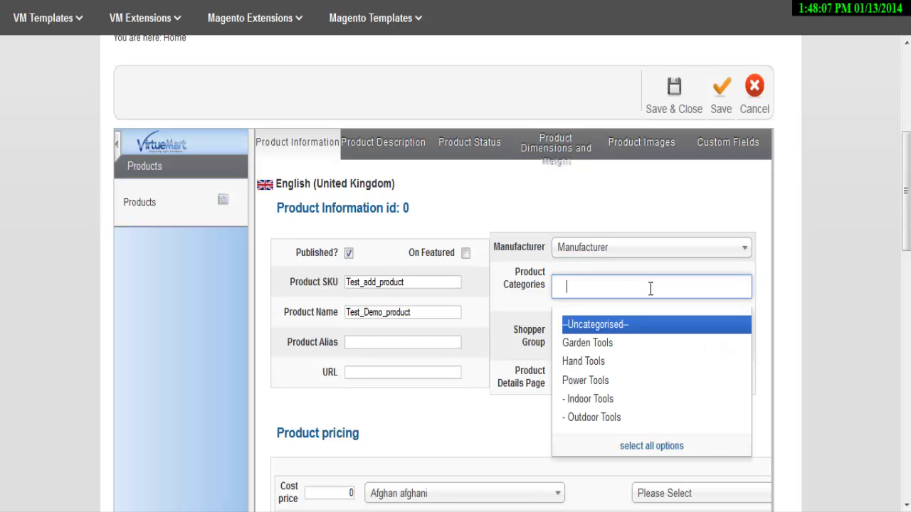
click(590, 342)
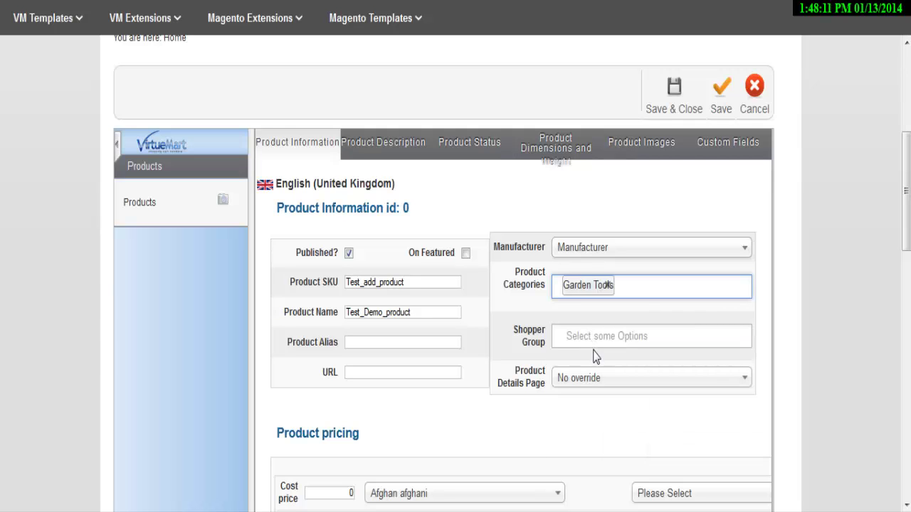
Step: Set the product's cost price to 25.00000 in the product pricing section
scroll(596, 357, down, 3)
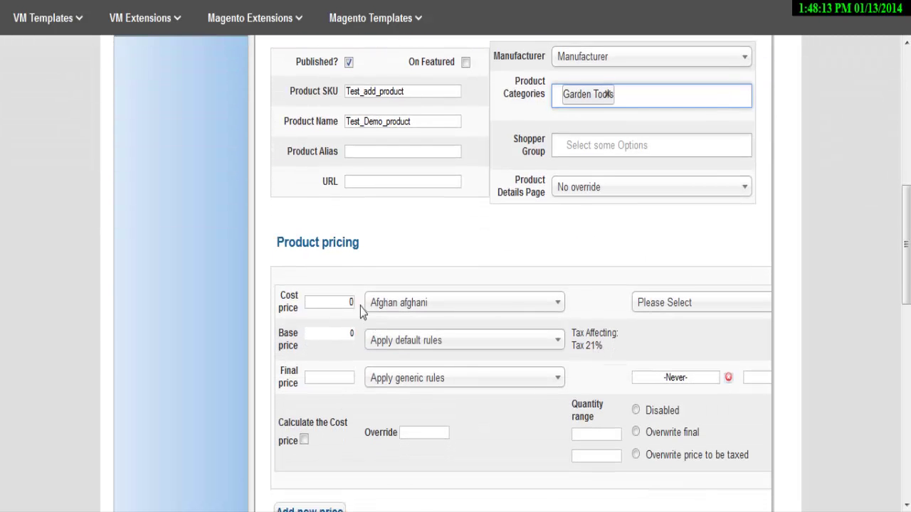
click(346, 304)
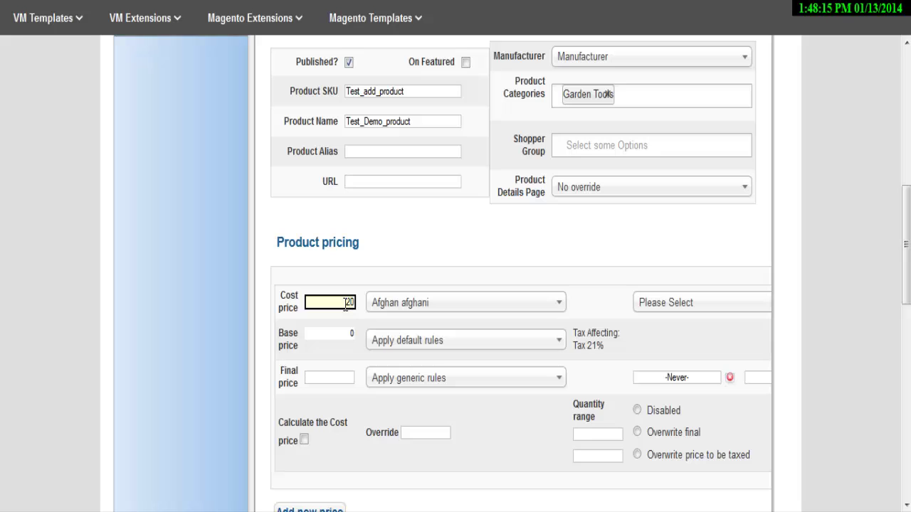
text(25.0)
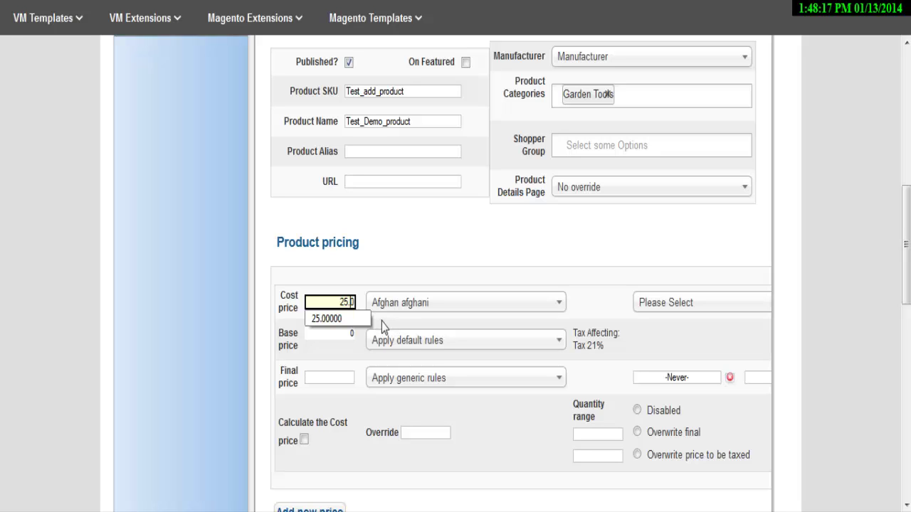
text(0000)
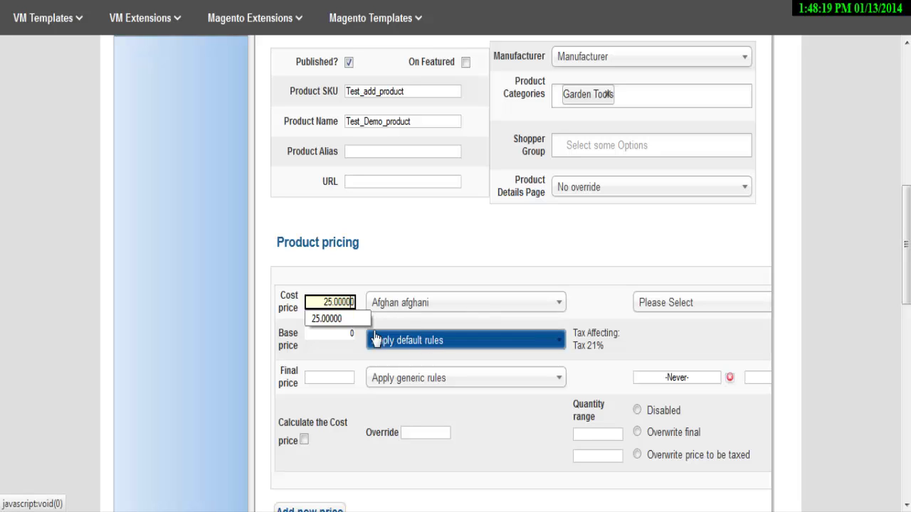
Step: Choose Euro as the currency for the cost price
click(479, 311)
scroll(457, 380, down, 5)
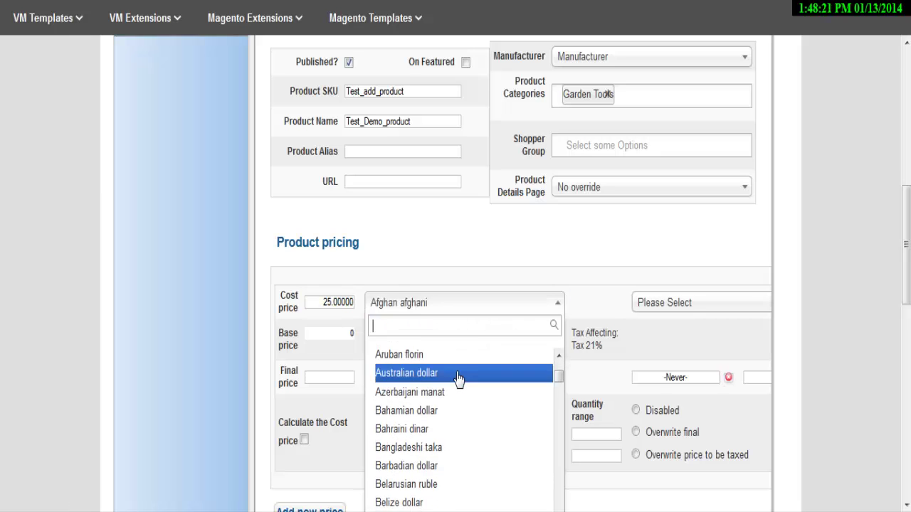
scroll(458, 380, down, 6)
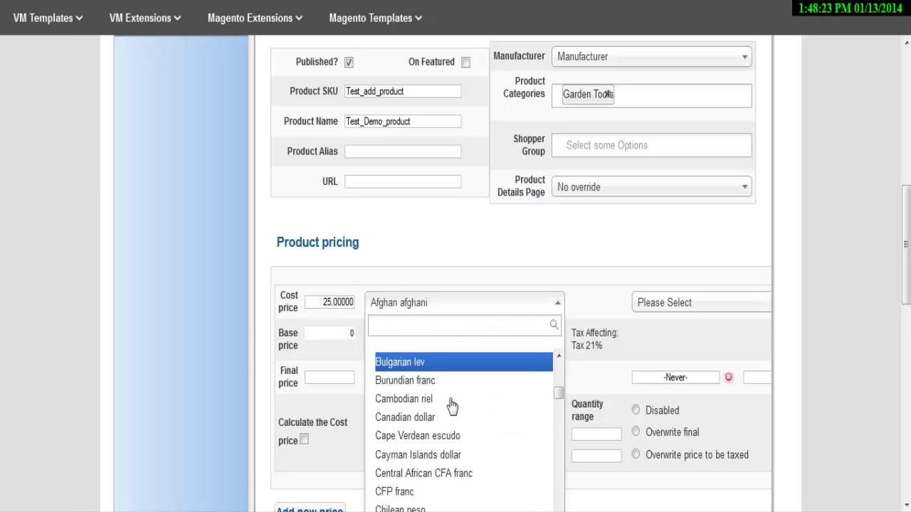
scroll(452, 406, down, 7)
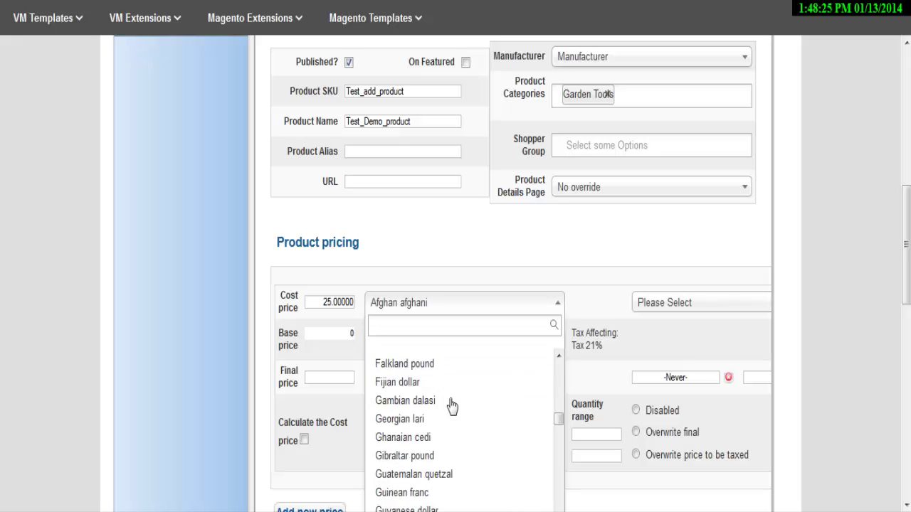
scroll(452, 405, up, 1)
click(398, 359)
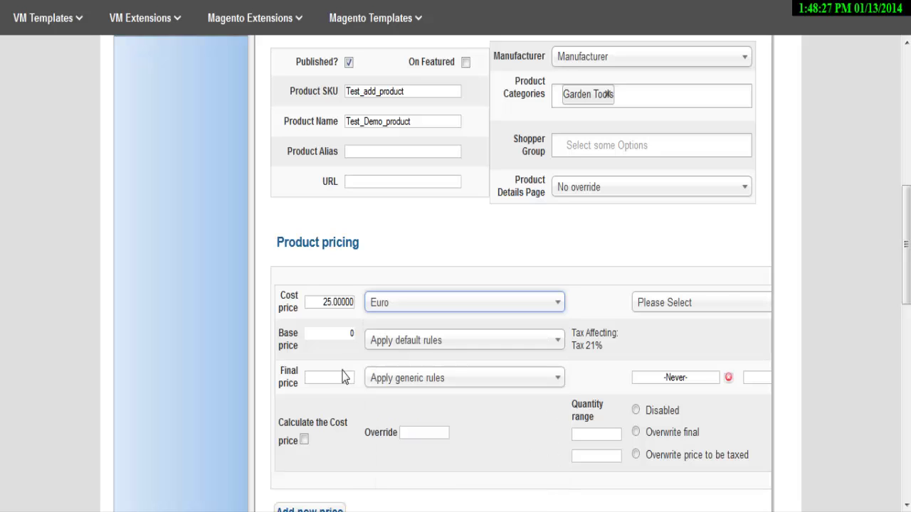
Step: Keep the default rules for the base price and set the product's final price to 36.3
click(426, 341)
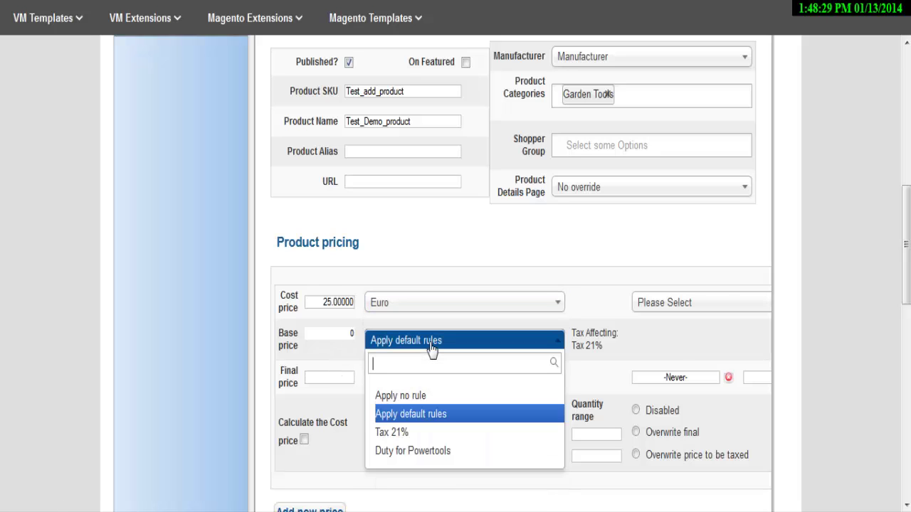
click(430, 345)
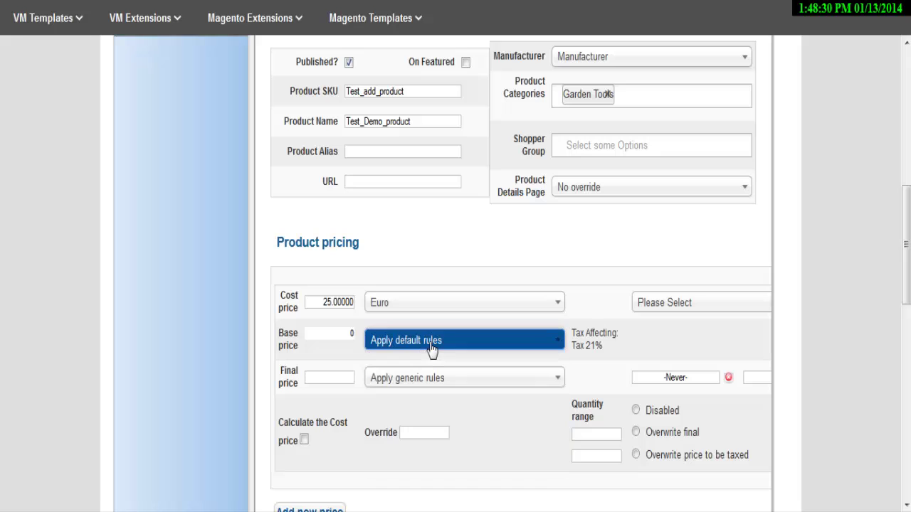
click(335, 378)
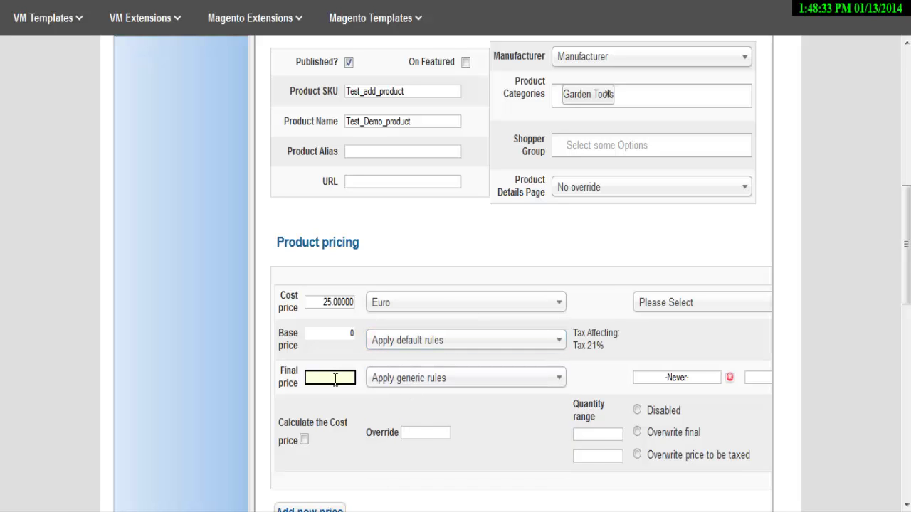
text(36)
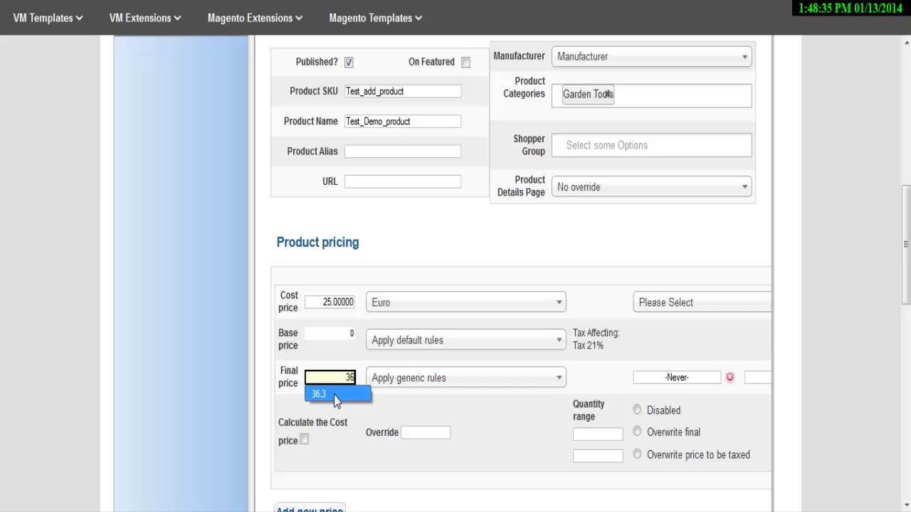
click(334, 395)
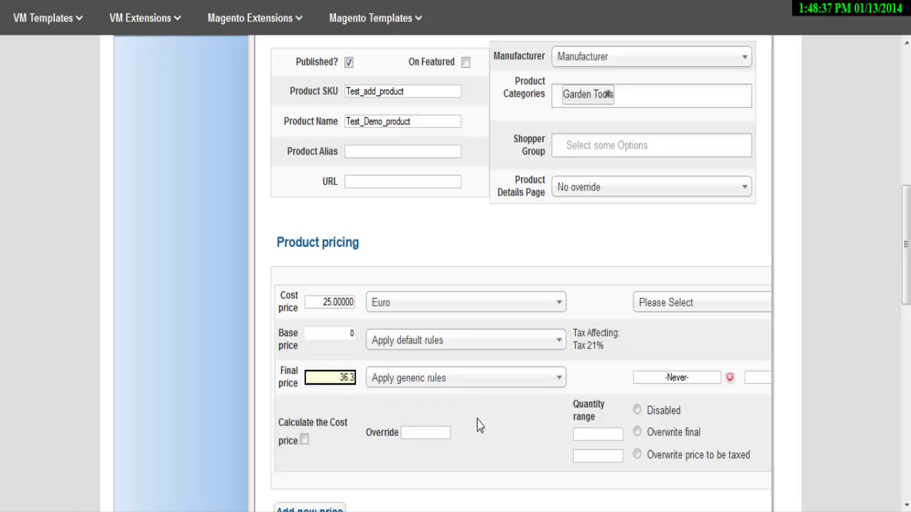
Step: Enter "this is a garden tool" as the product's short description
scroll(477, 420, down, 2)
scroll(477, 425, down, 1)
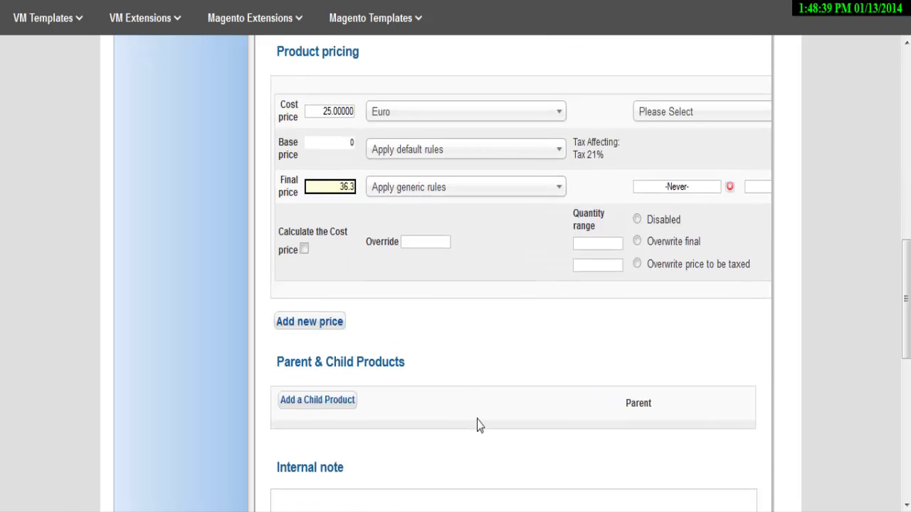
scroll(476, 425, up, 5)
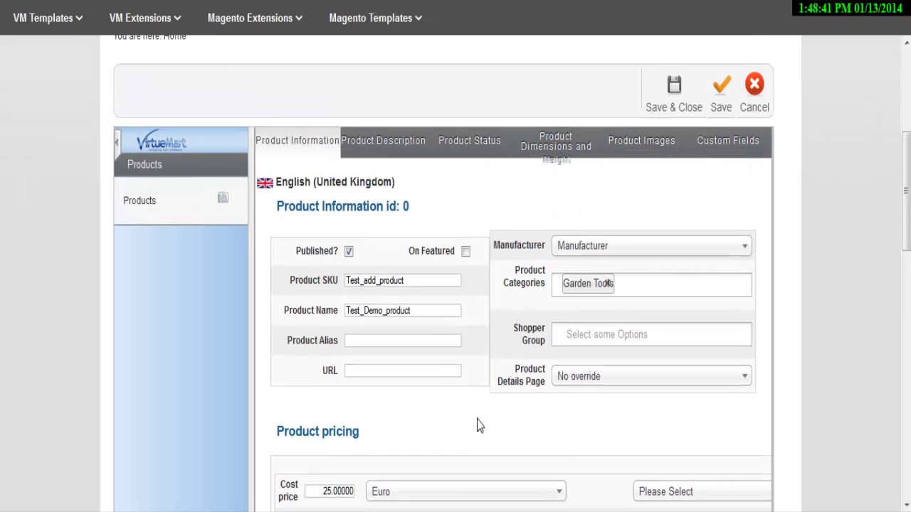
click(395, 147)
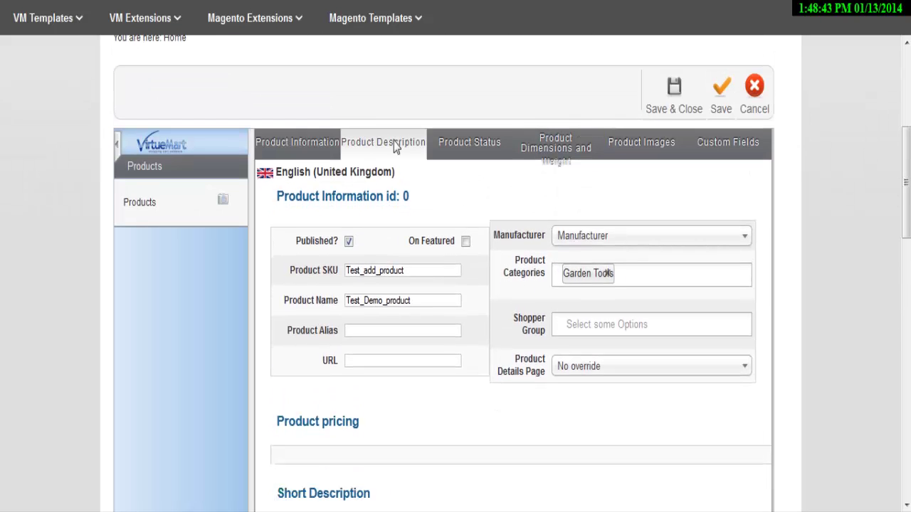
click(370, 249)
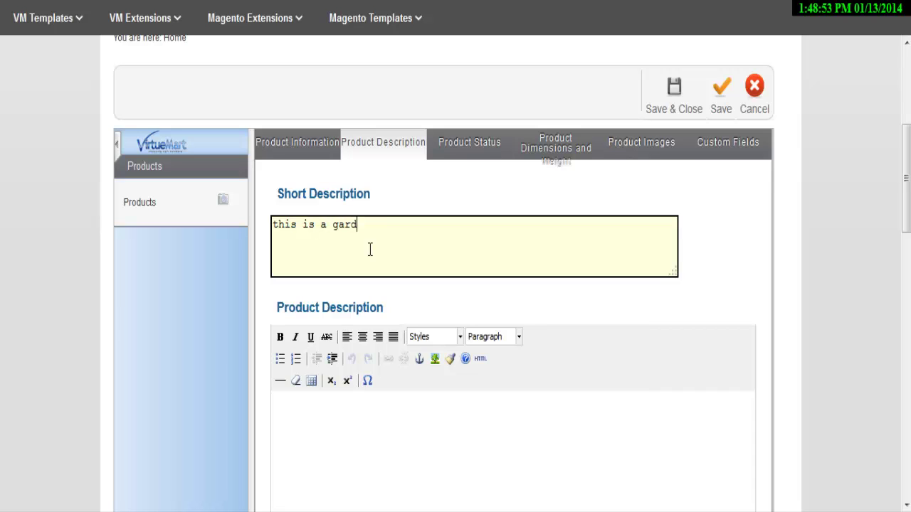
text(n tool)
Step: Copy the short description text into the full product description
drag(274, 225, 415, 231)
key(ctrl+c)
click(413, 243)
click(344, 426)
key(ctrl+v)
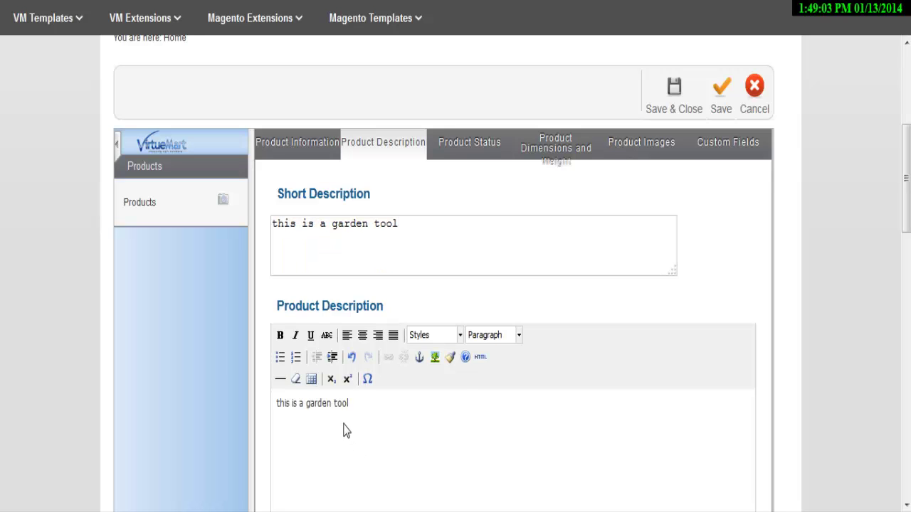
Step: Set the product's in-stock quantity to 45000 in the product status settings
click(479, 142)
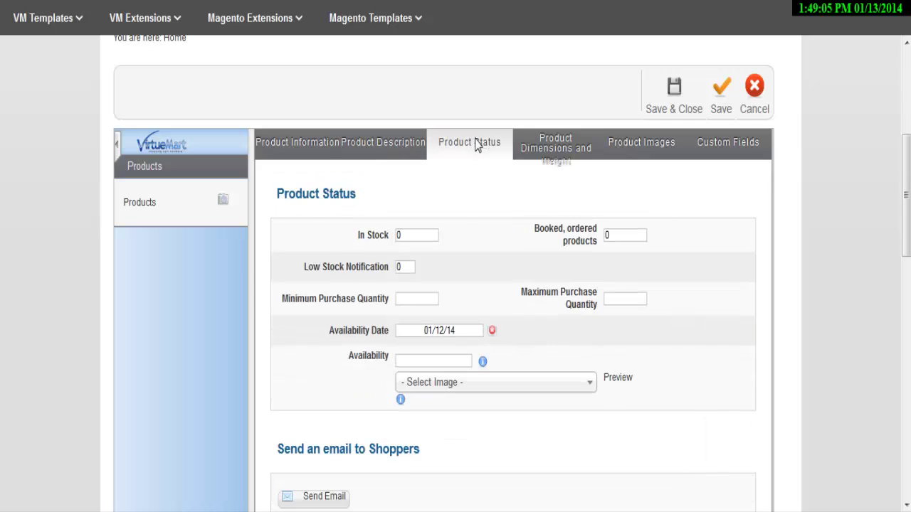
double_click(403, 235)
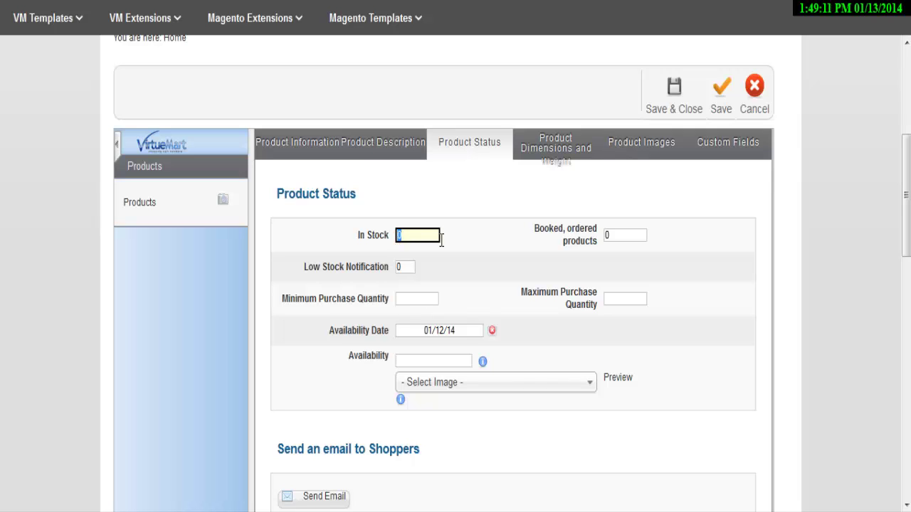
text(45000)
click(453, 265)
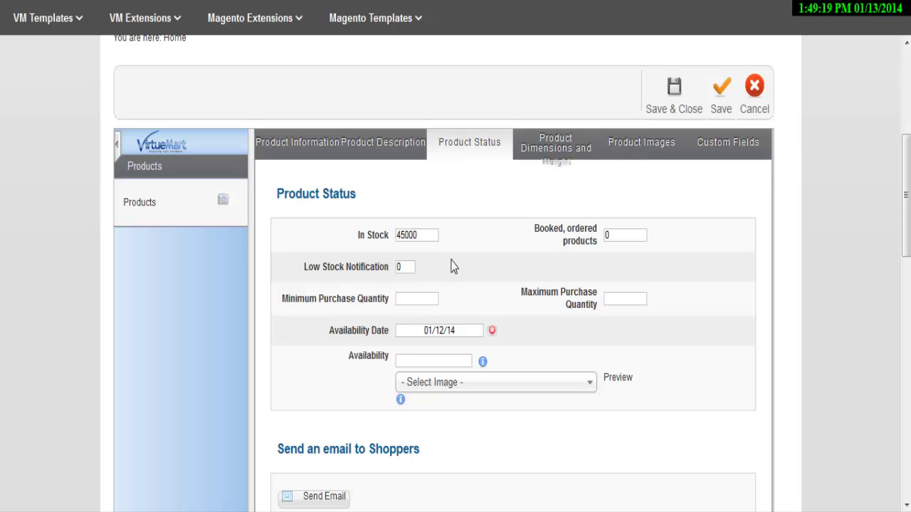
Step: Review the remaining product status options and the product's length, width, height and weight fields
scroll(451, 261, down, 3)
scroll(449, 254, up, 2)
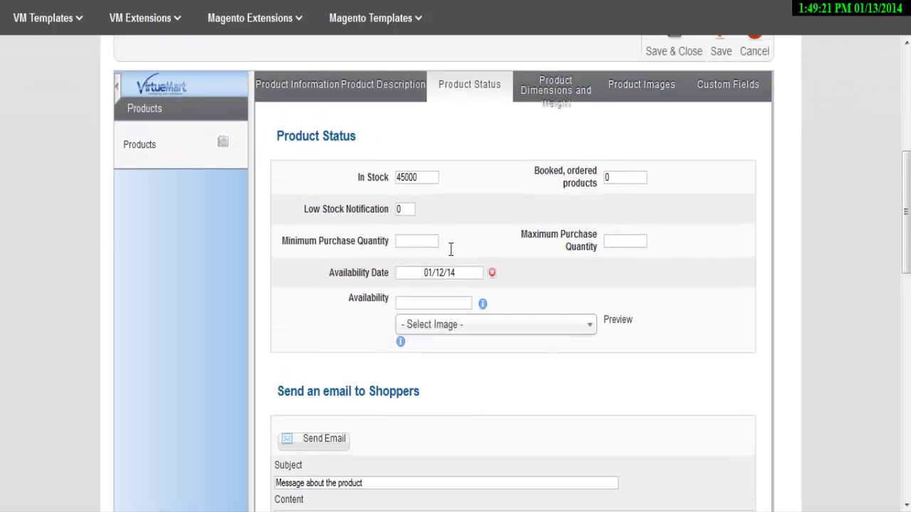
scroll(450, 249, down, 5)
scroll(451, 249, up, 5)
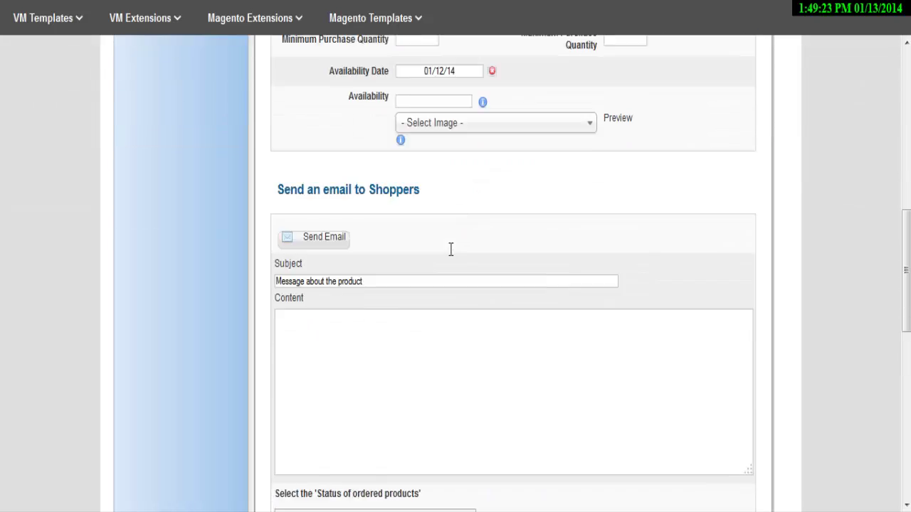
click(559, 54)
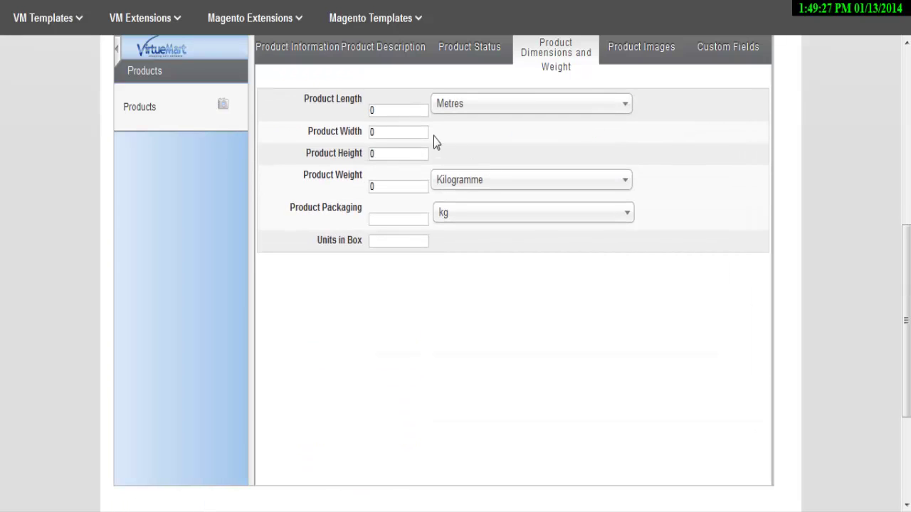
click(397, 111)
click(398, 135)
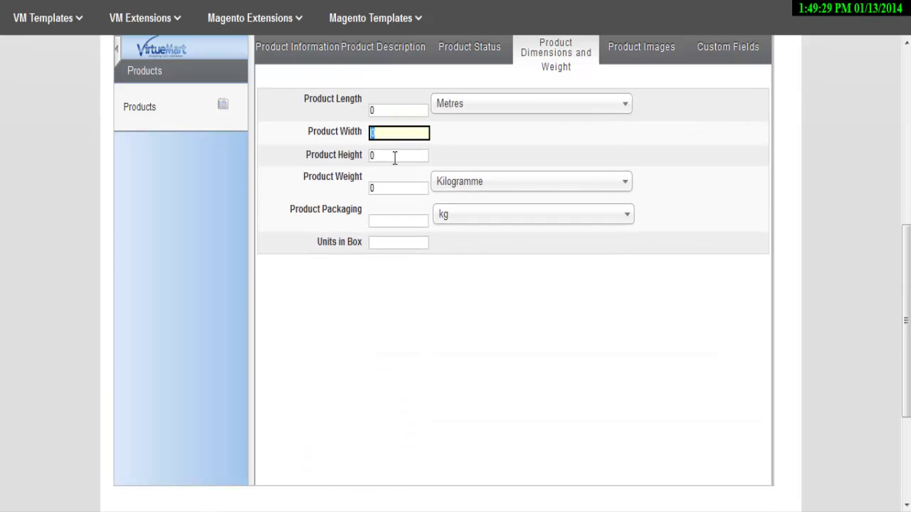
click(395, 156)
click(385, 186)
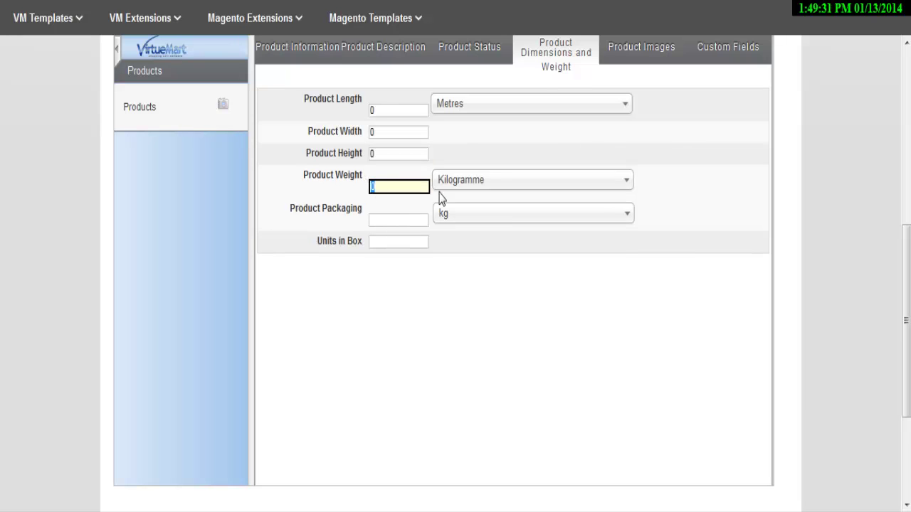
Step: Choose Chrysanthemum.jpg from Sample Pictures as the product image file, with the image action set to Upload
click(643, 49)
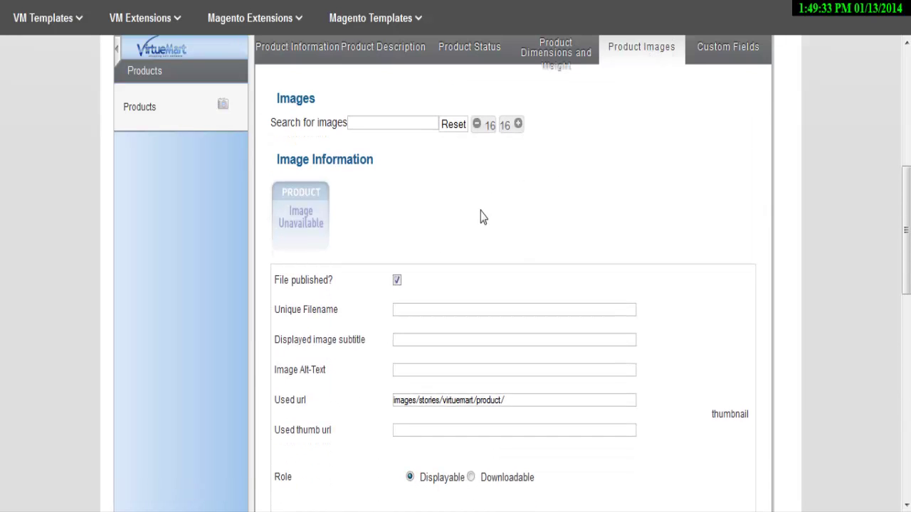
scroll(393, 224, down, 4)
scroll(395, 225, down, 2)
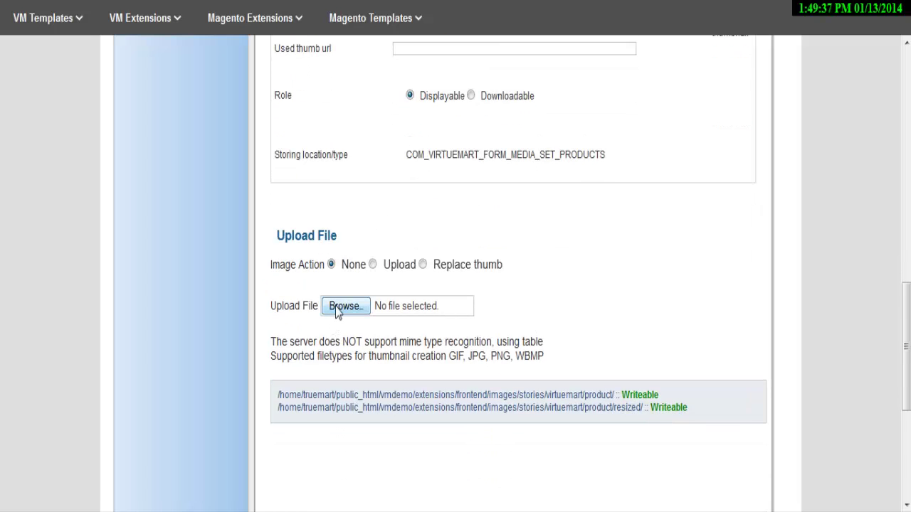
click(338, 308)
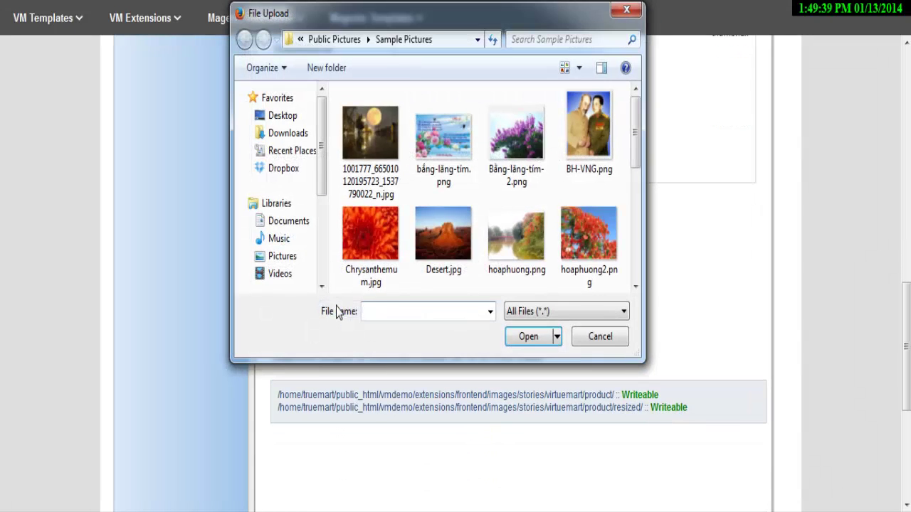
click(378, 232)
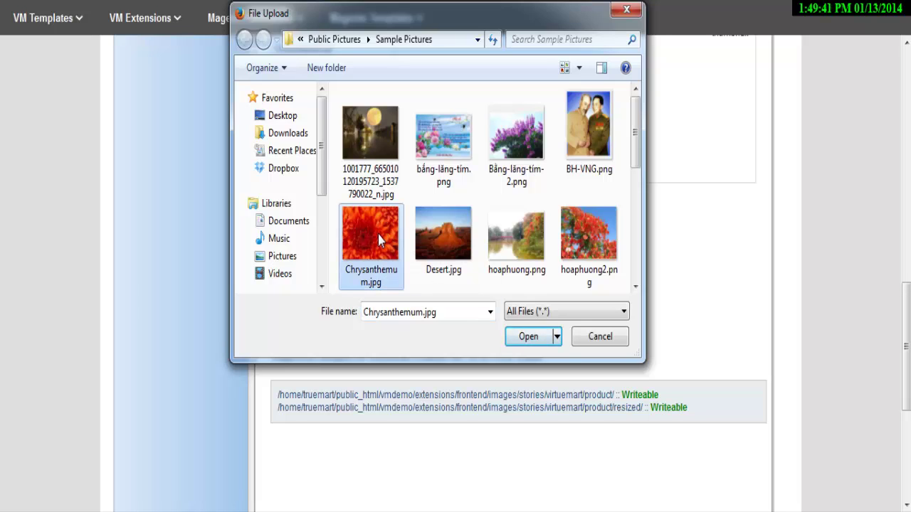
click(527, 337)
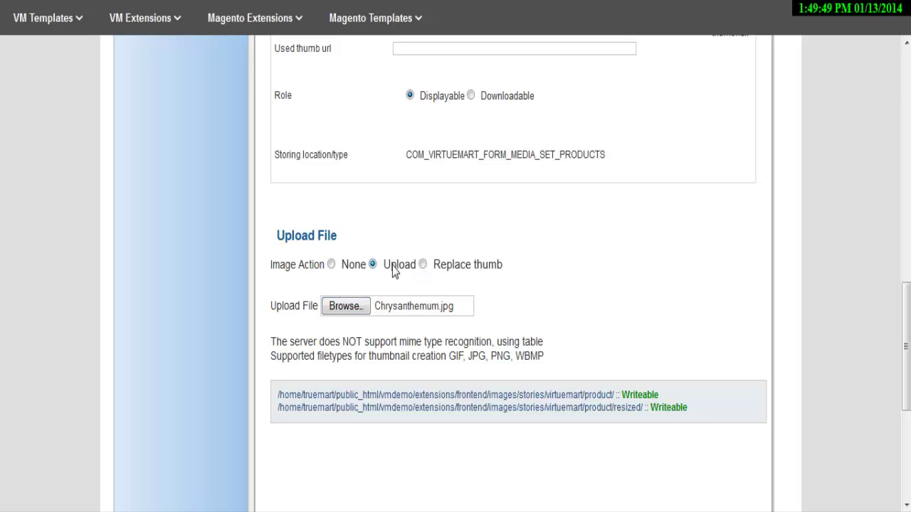
Step: Check the product's image settings and custom fields, and save the new product while keeping it open
scroll(499, 305, up, 5)
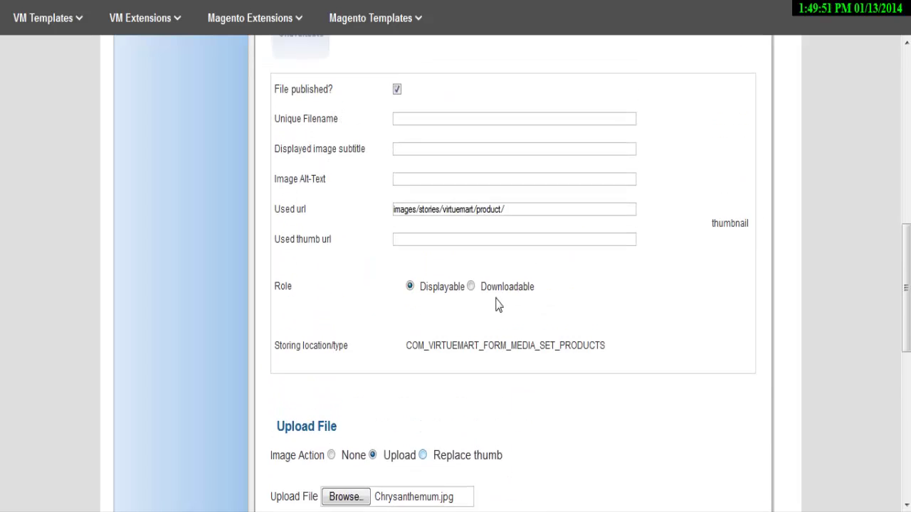
scroll(498, 305, up, 1)
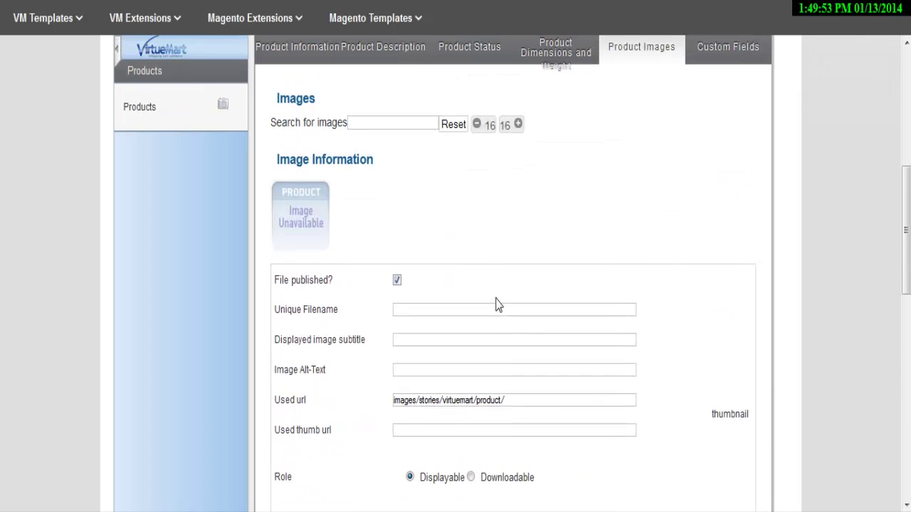
scroll(498, 305, down, 6)
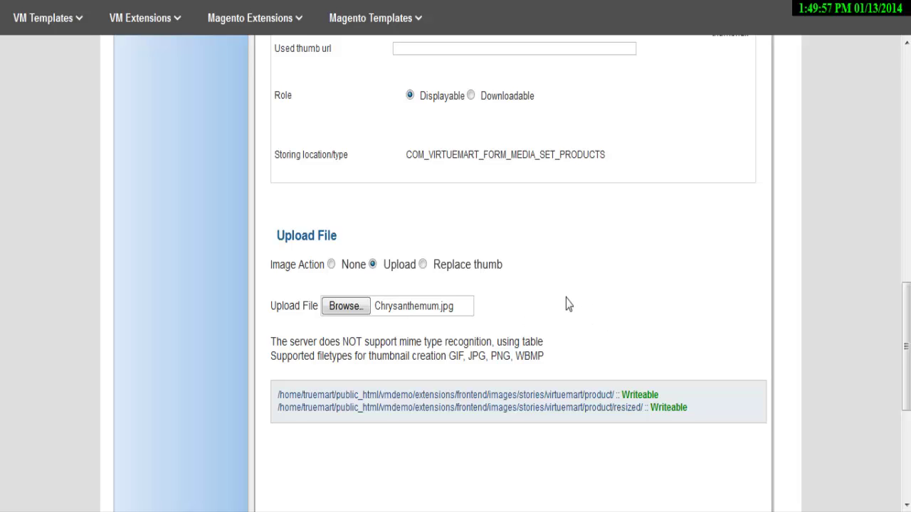
scroll(565, 304, up, 6)
click(736, 65)
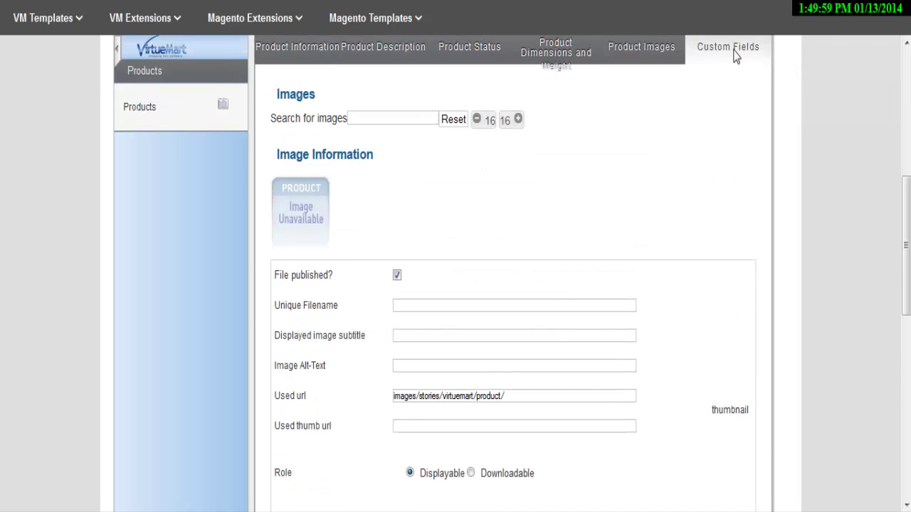
scroll(587, 182, up, 3)
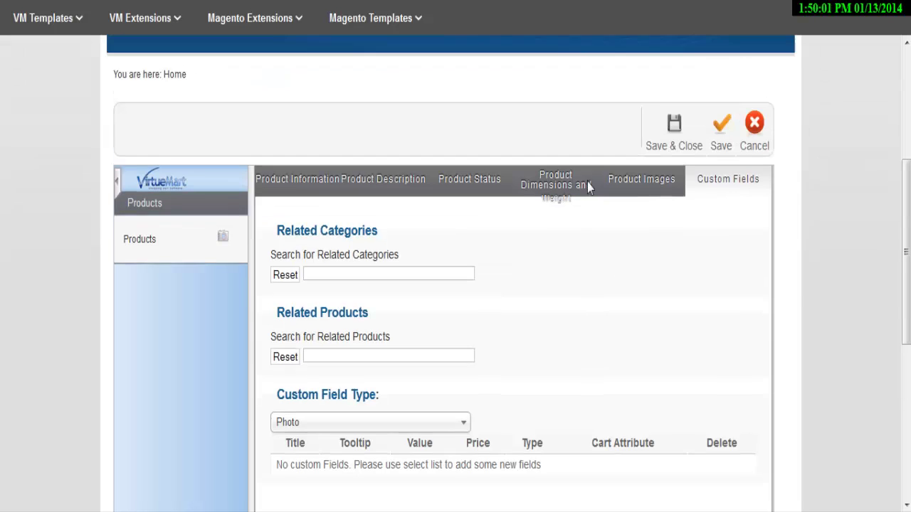
click(719, 204)
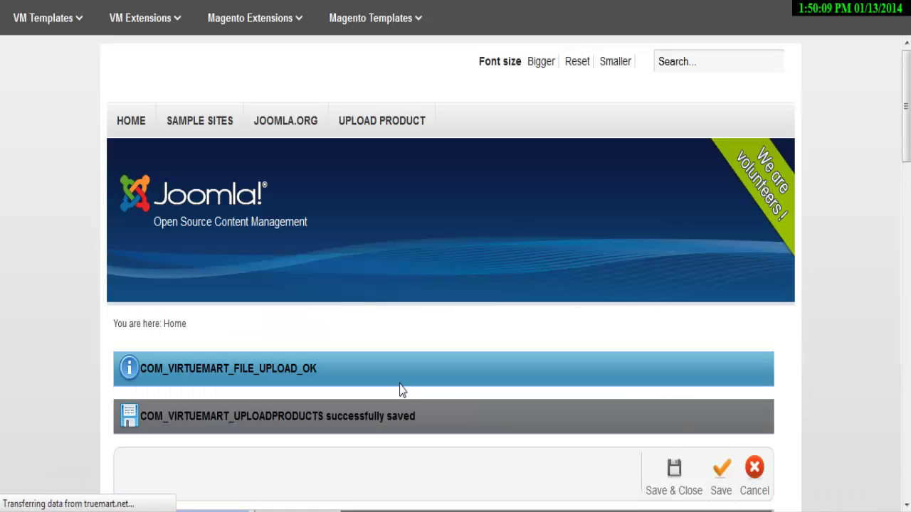
Step: Review the saved product's general information and pricing
scroll(399, 390, down, 6)
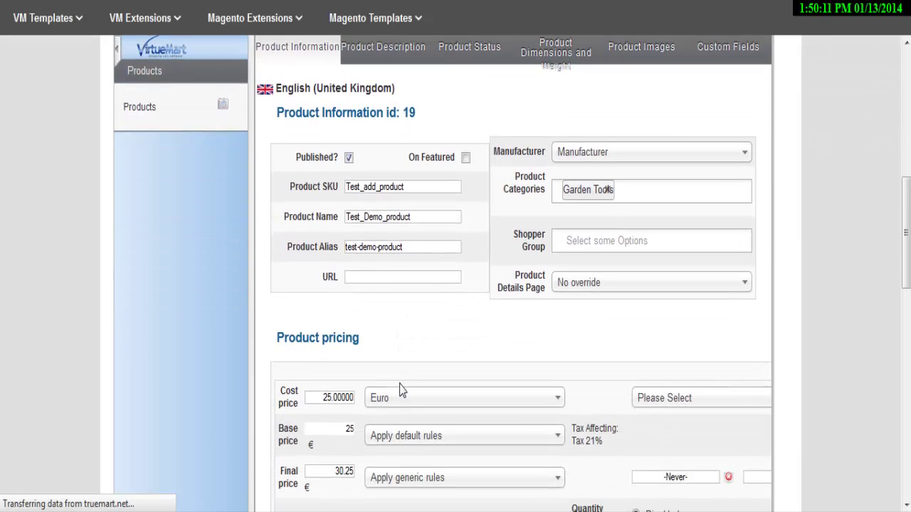
scroll(400, 390, down, 7)
scroll(400, 390, up, 5)
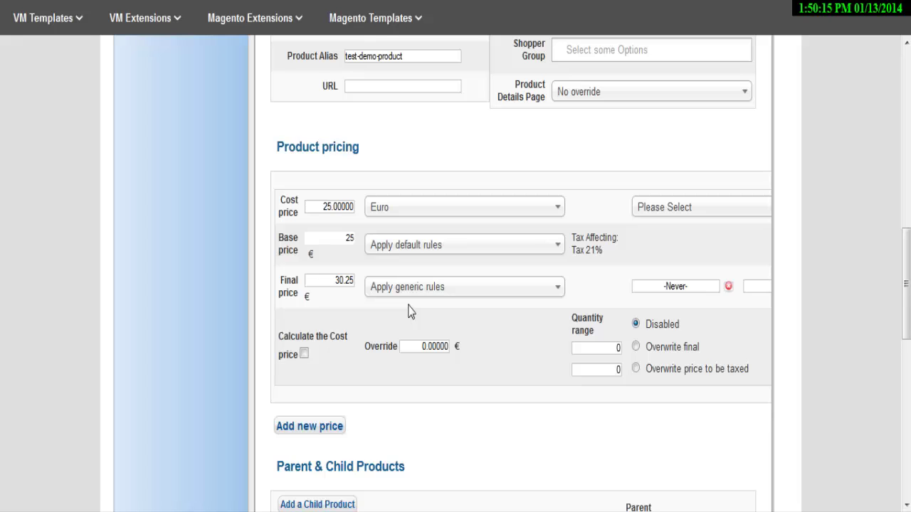
scroll(409, 311, up, 3)
scroll(409, 310, up, 2)
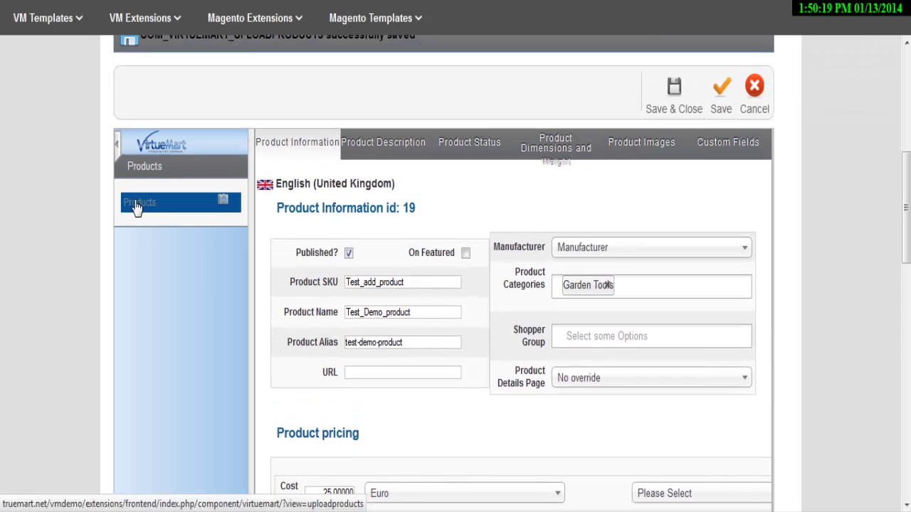
Step: Open the products list and locate the Test_Demo_product entry
click(137, 205)
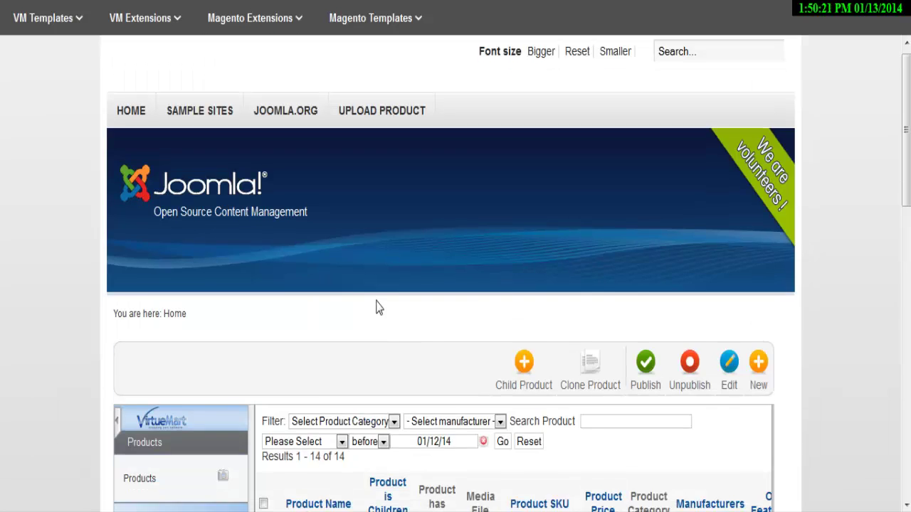
scroll(377, 306, down, 4)
scroll(378, 307, down, 10)
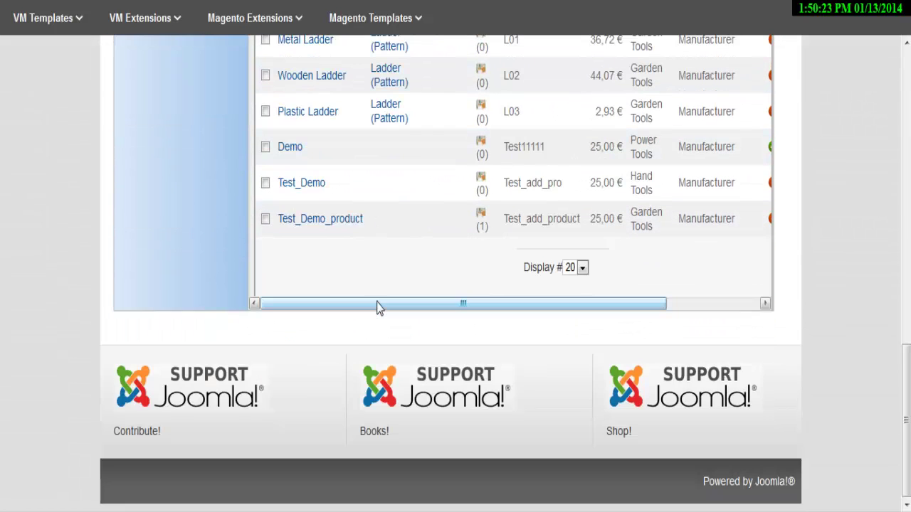
drag(364, 220, 303, 226)
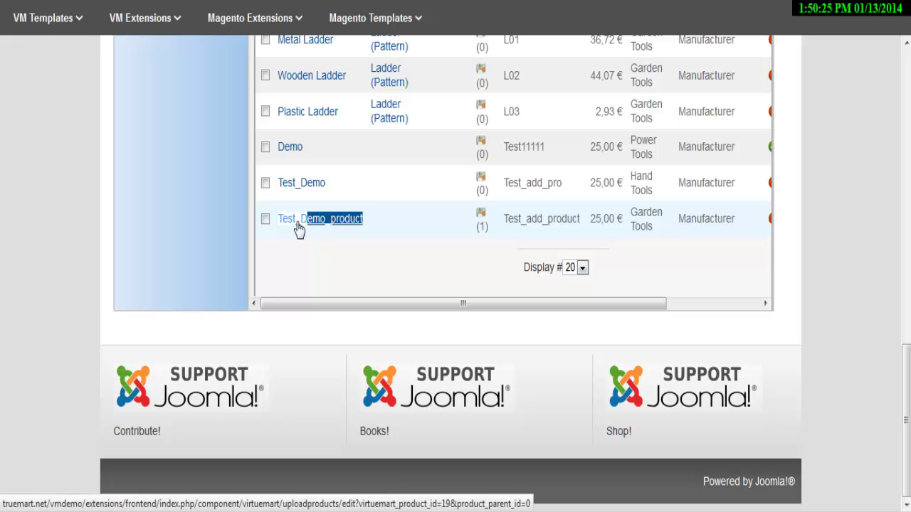
click(278, 225)
double_click(295, 226)
click(406, 235)
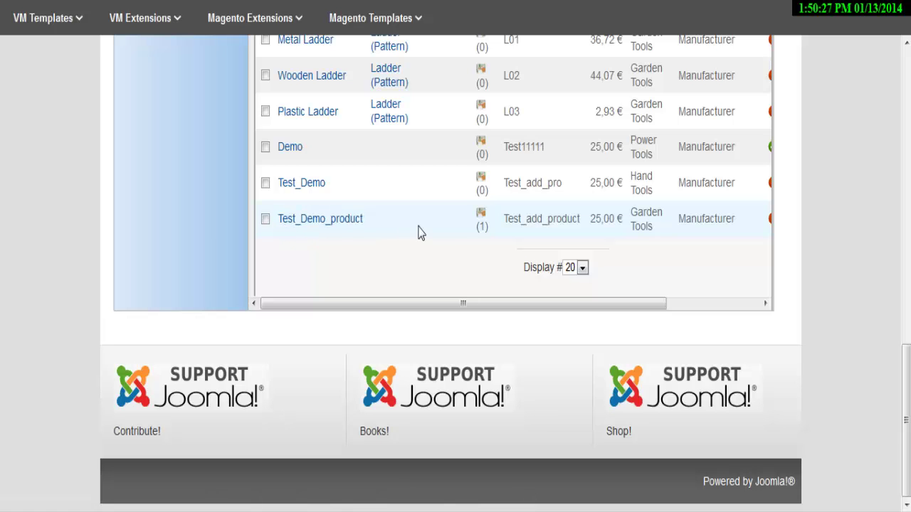
scroll(438, 256, up, 7)
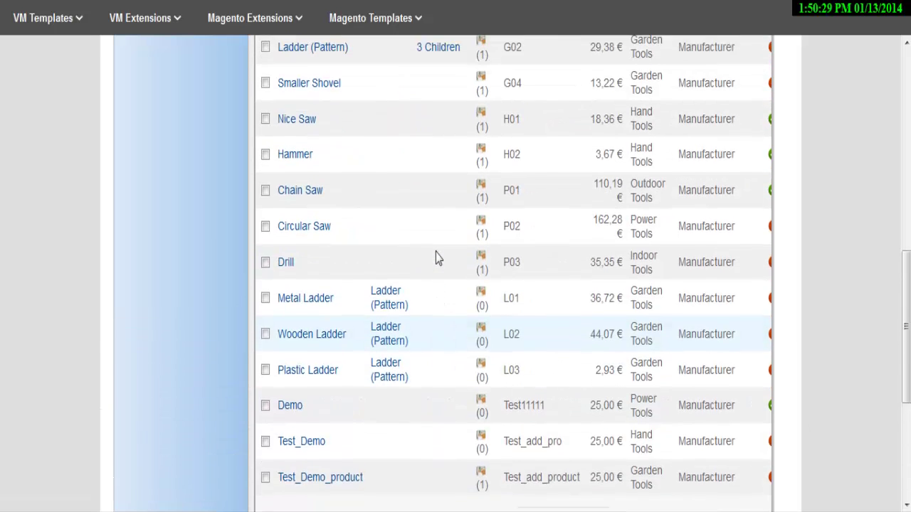
Step: Switch to the Add Virtuemart Product Frontend extension page and view its product overview
key(ctrl+Tab)
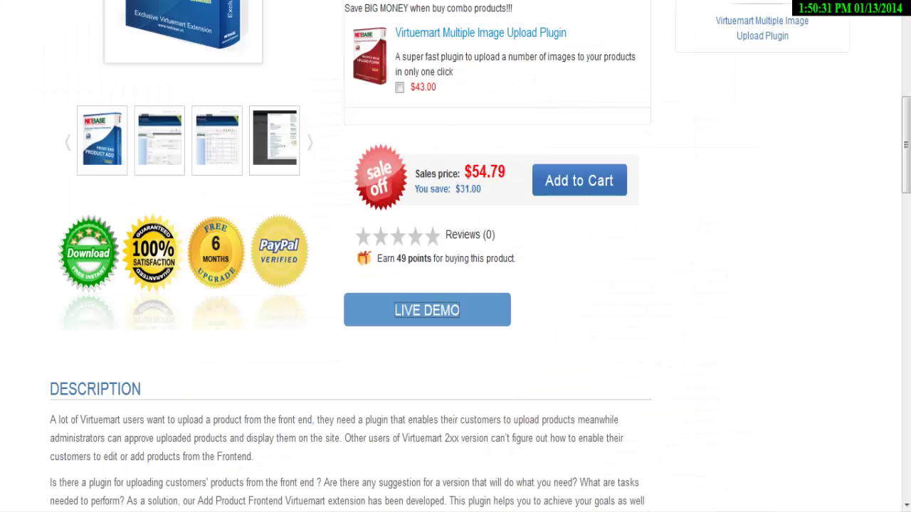
scroll(728, 244, up, 4)
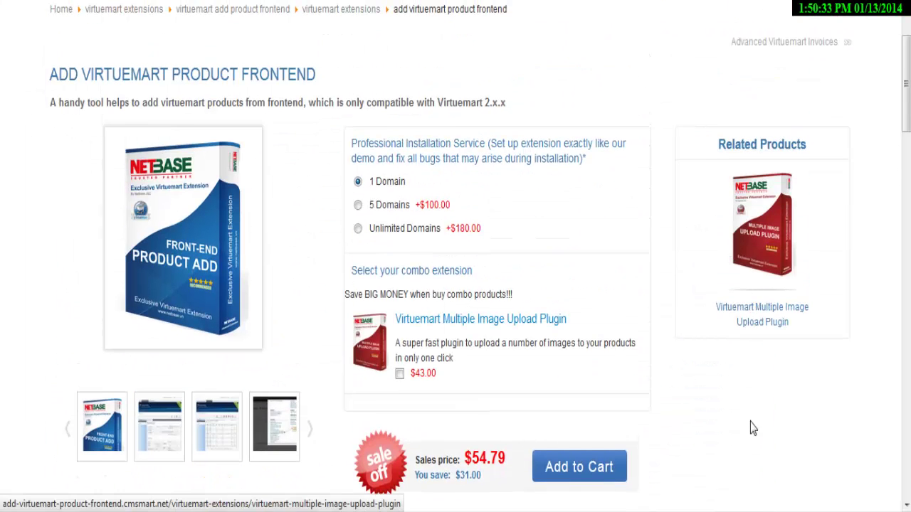